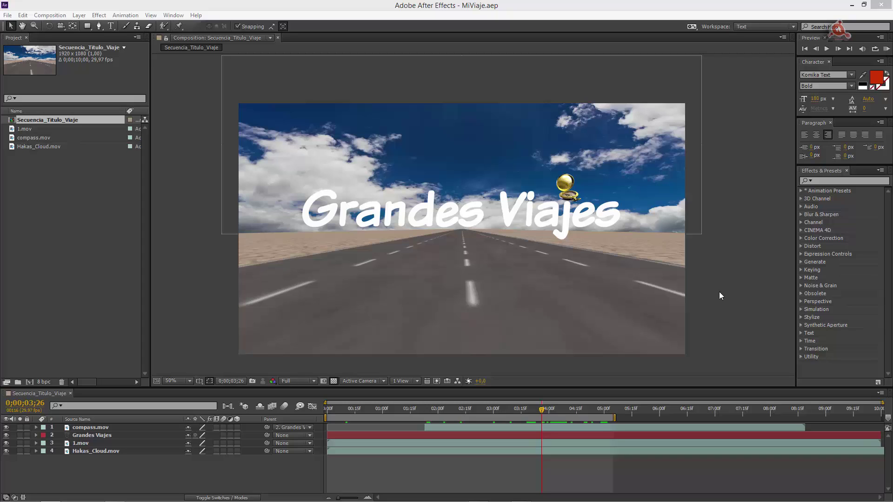
- Import creditos.psd as a Composition – Retain Layer Sizes, keeping layer styles editable
click(138, 180)
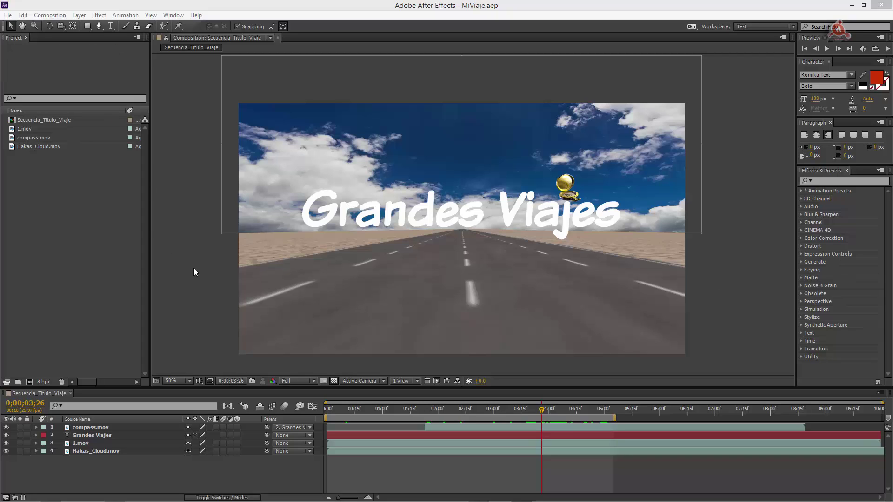
double_click(124, 267)
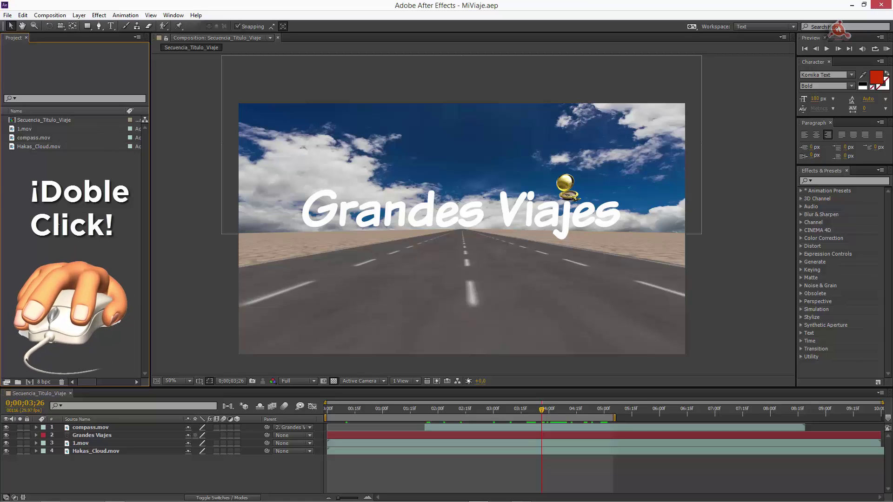
double_click(74, 233)
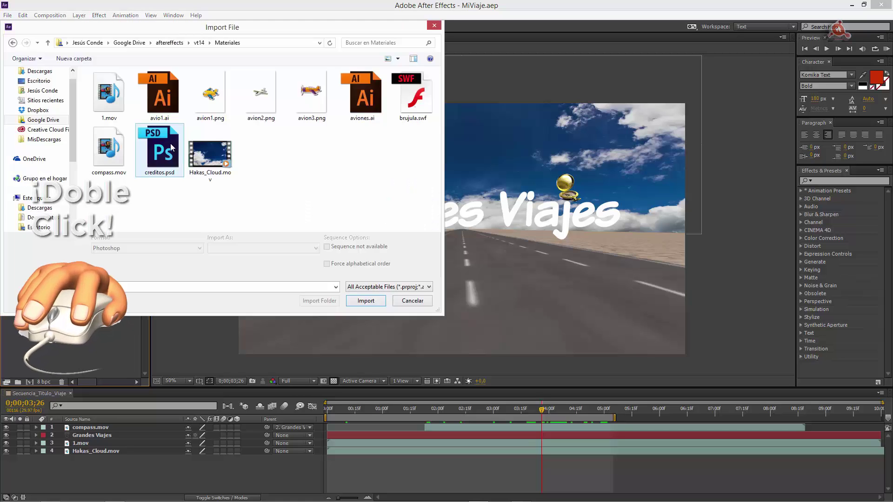
click(171, 148)
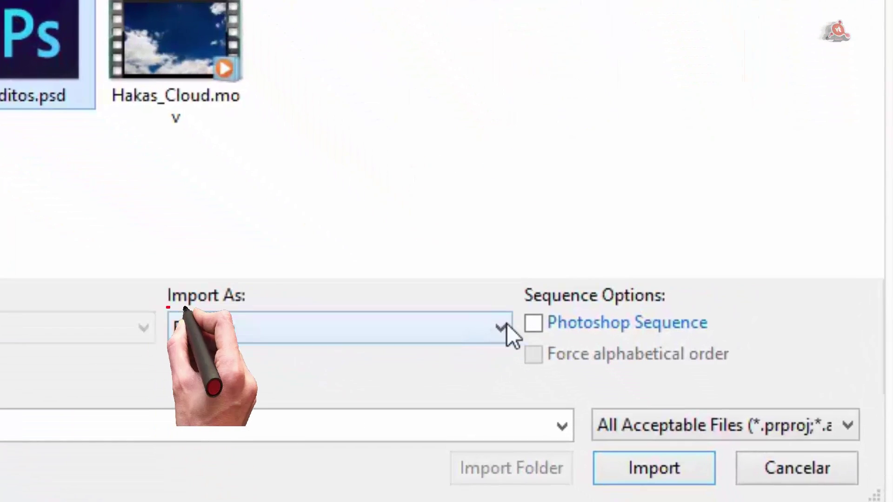
click(537, 352)
click(314, 378)
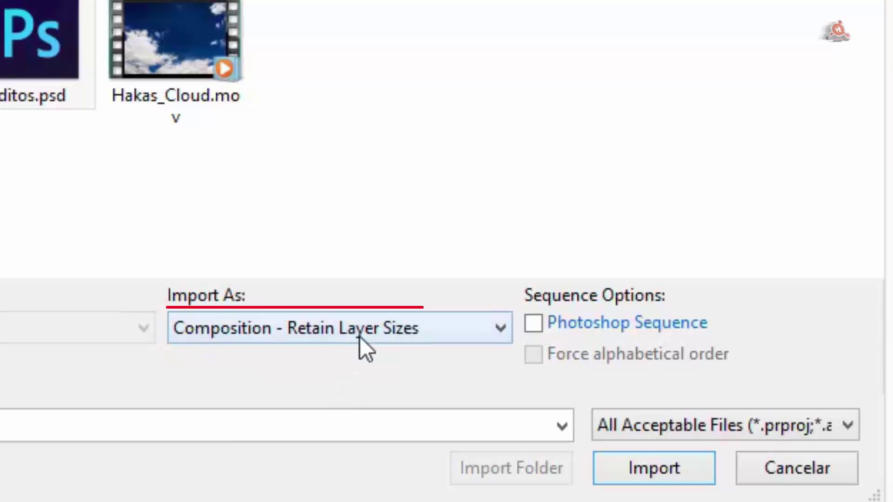
click(658, 470)
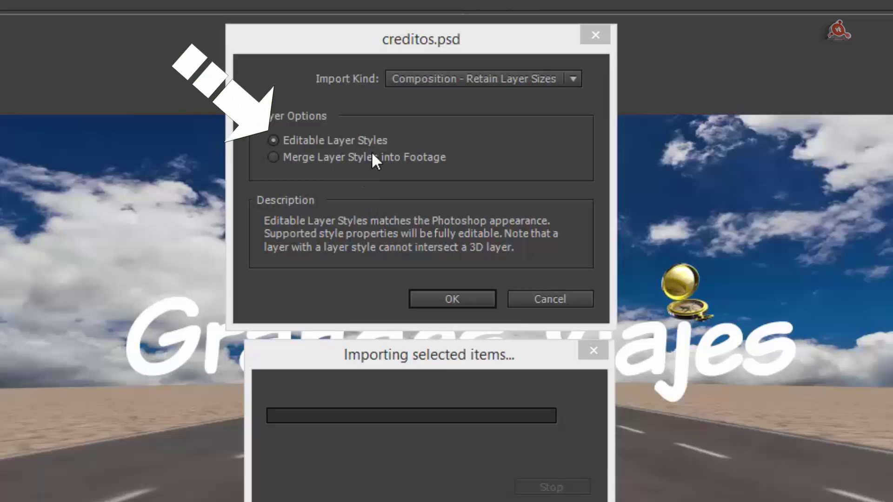
click(455, 301)
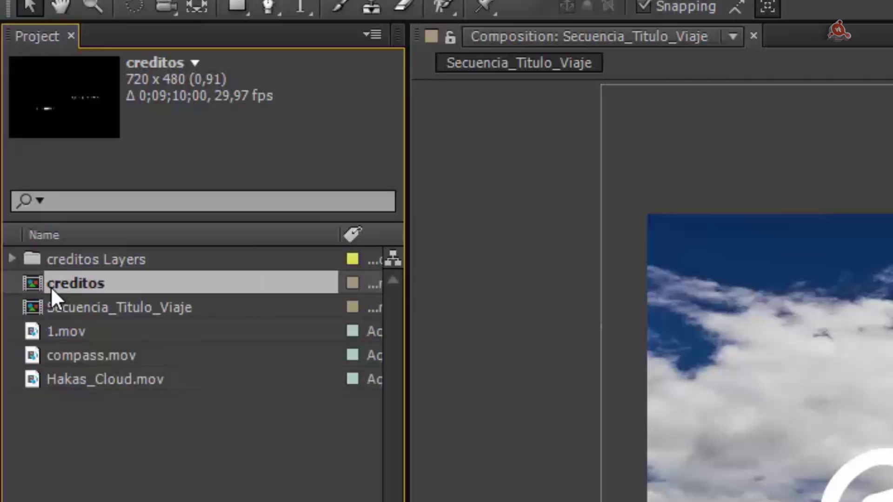
- Expand the creditos Layers folder and drag the creditos composition into the top of Secuencia_Titulo_Viaje
click(12, 256)
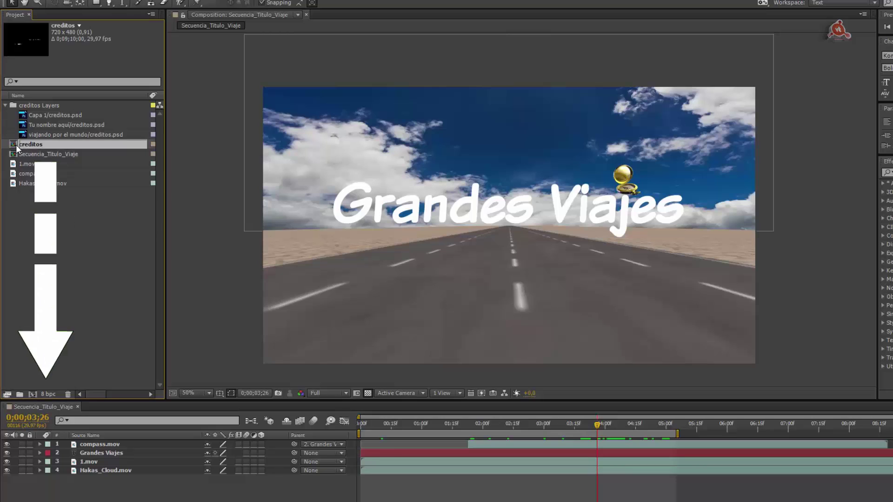
mouse_move(17, 148)
mouse_down()
mouse_move(86, 361)
mouse_move(89, 442)
mouse_up()
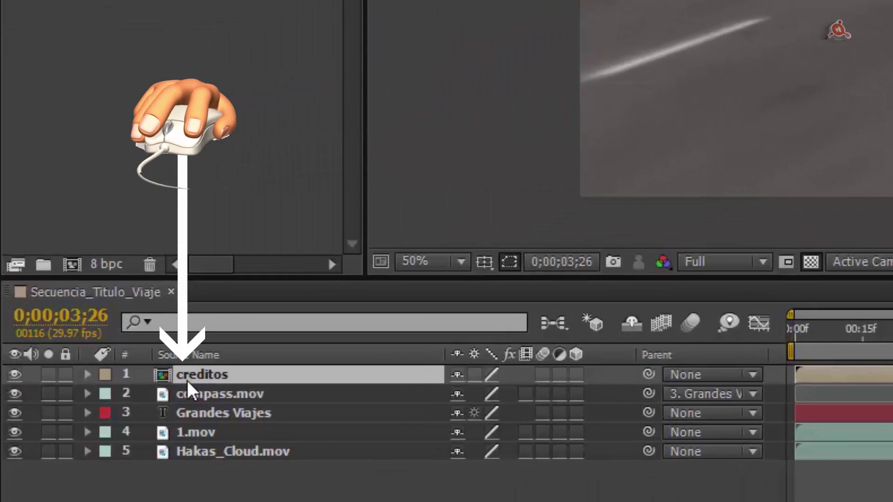
- Open creditos and convert the 'Tu nombre aquí' and 'viajando por el mundo' layers to editable text
double_click(164, 376)
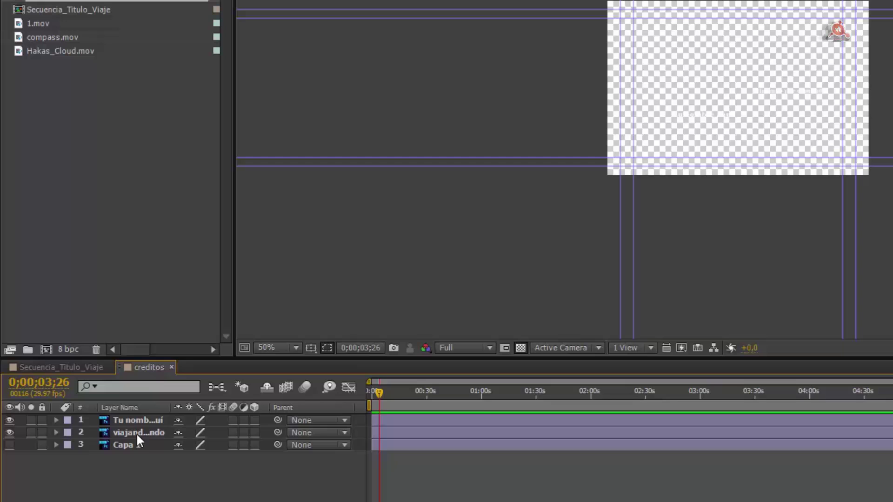
click(135, 432)
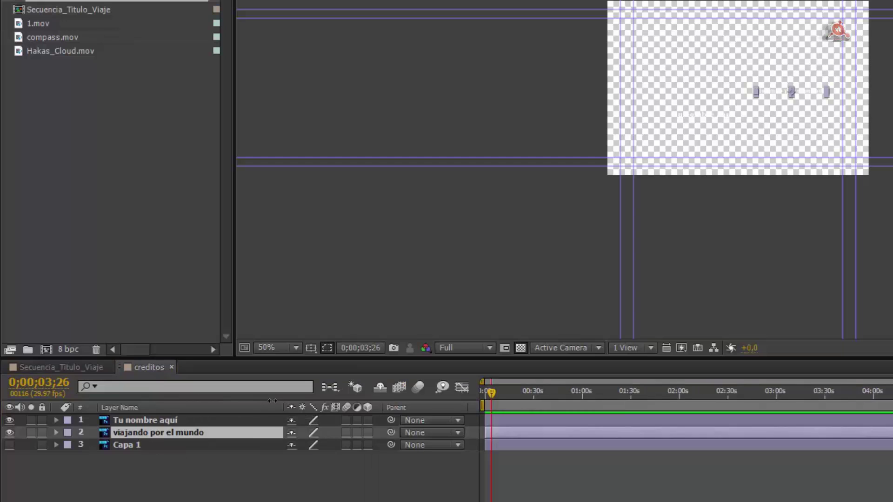
click(126, 421)
shift+click(128, 433)
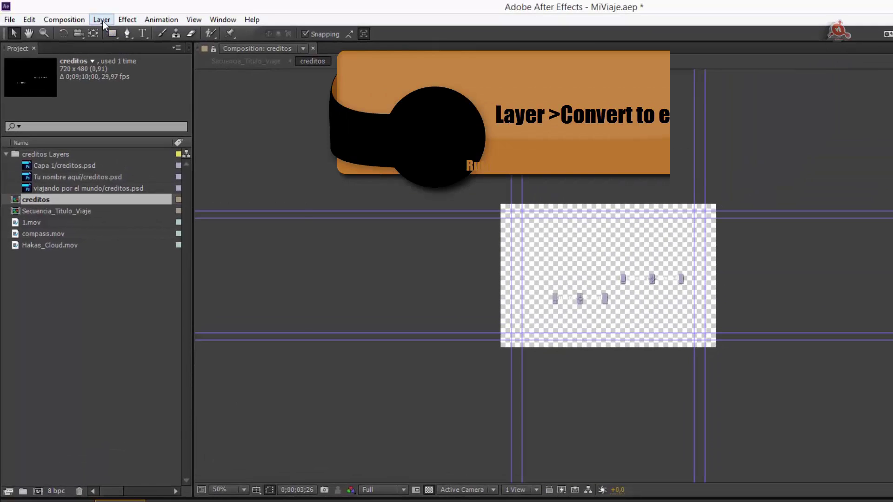
click(102, 20)
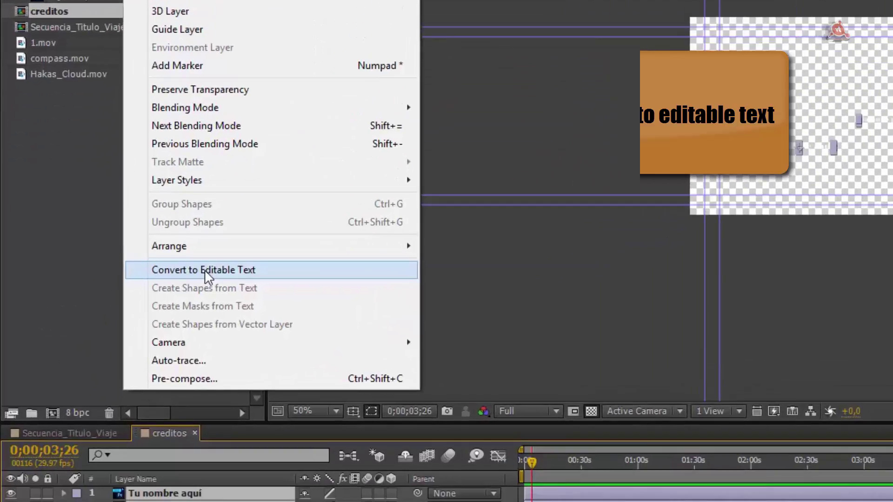
click(152, 388)
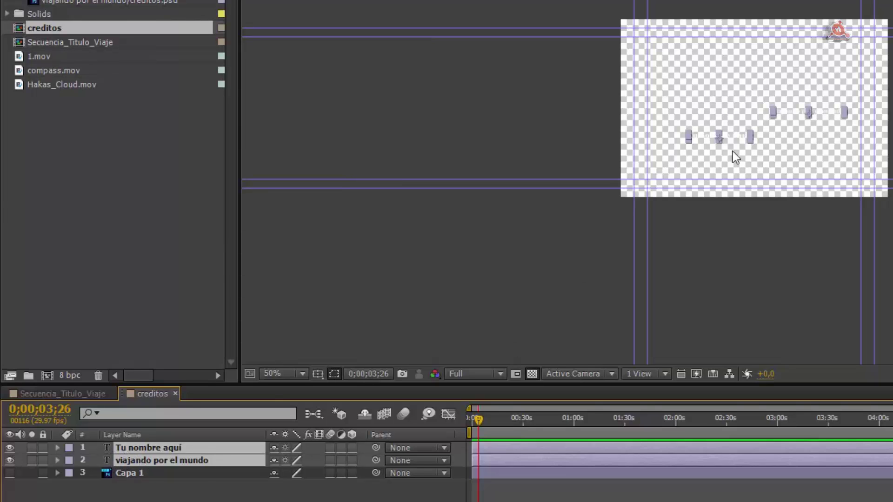
- Make the Capa 1 black background visible and select the viajando por el mundo text layer
scroll(818, 102, up, 2)
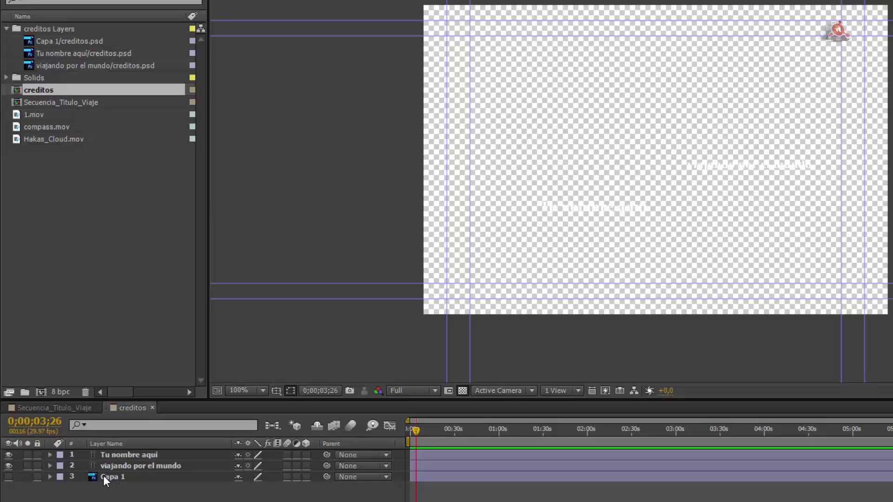
click(8, 476)
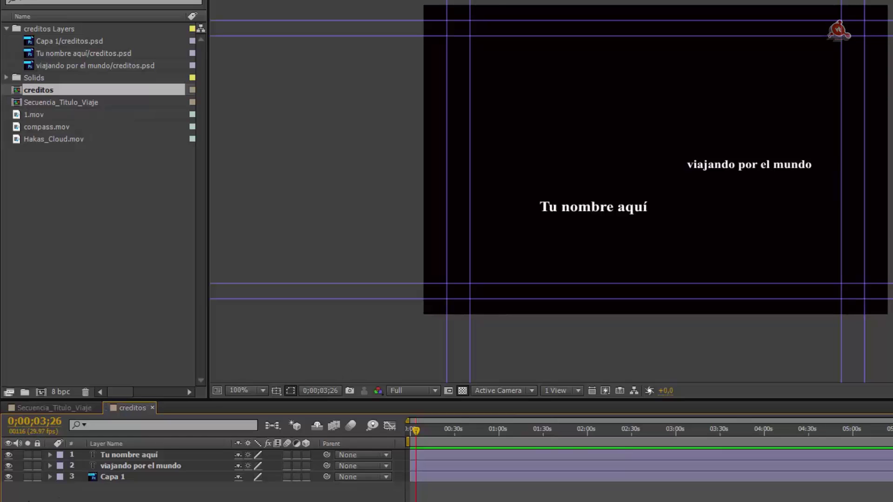
click(9, 477)
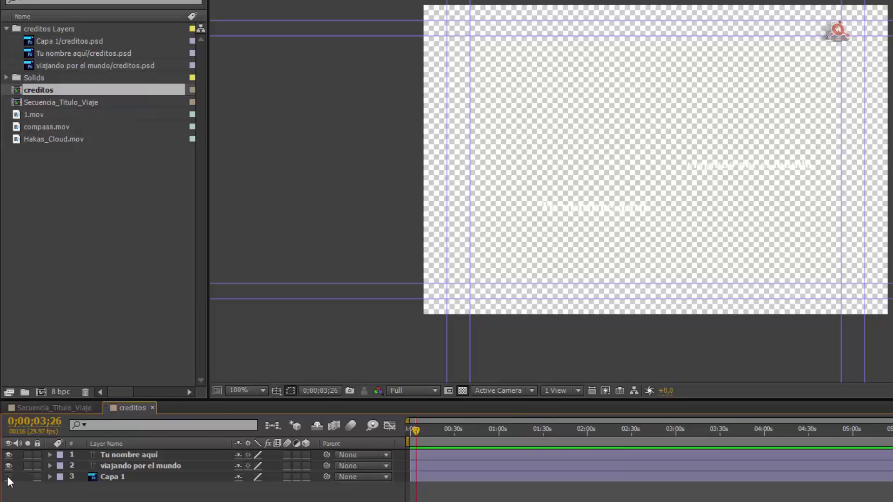
click(8, 476)
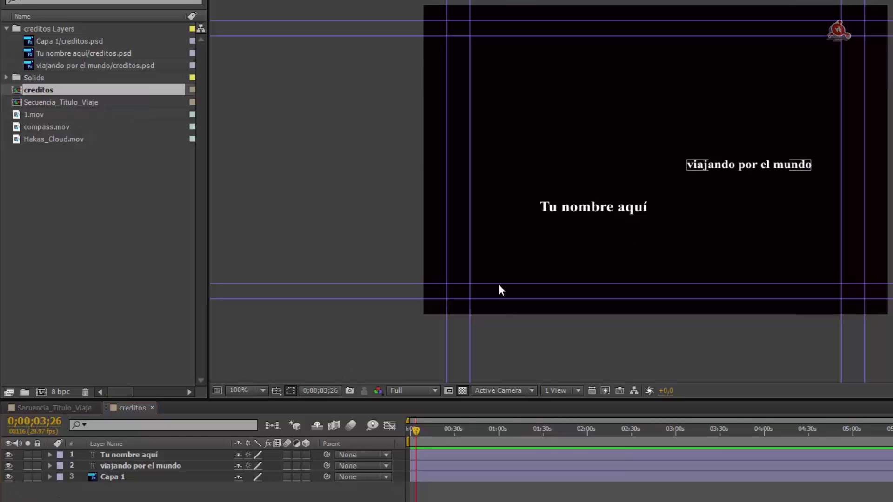
click(123, 465)
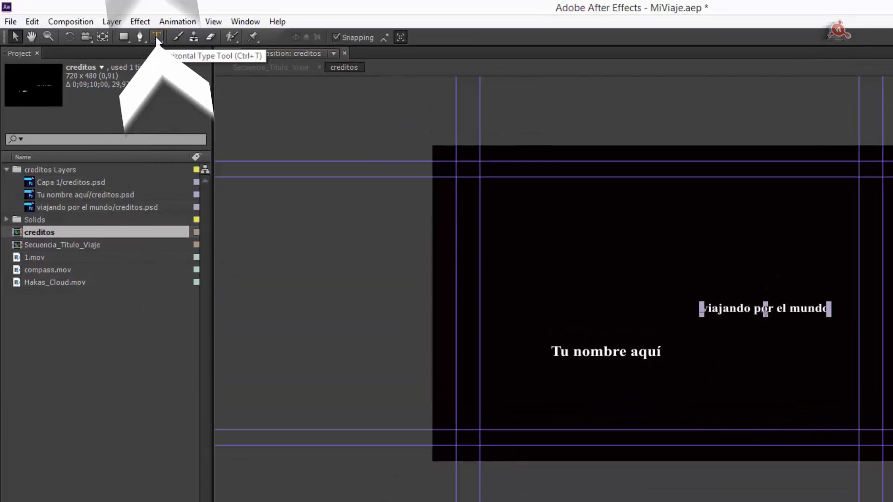
click(156, 36)
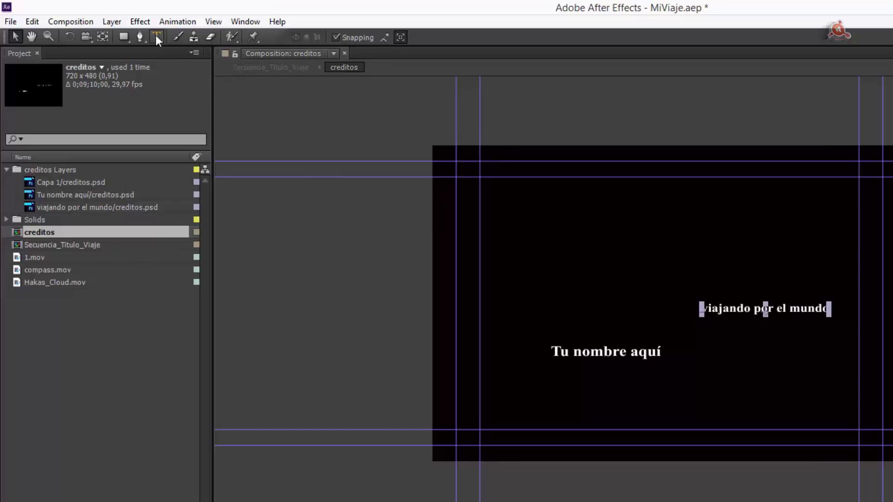
click(708, 308)
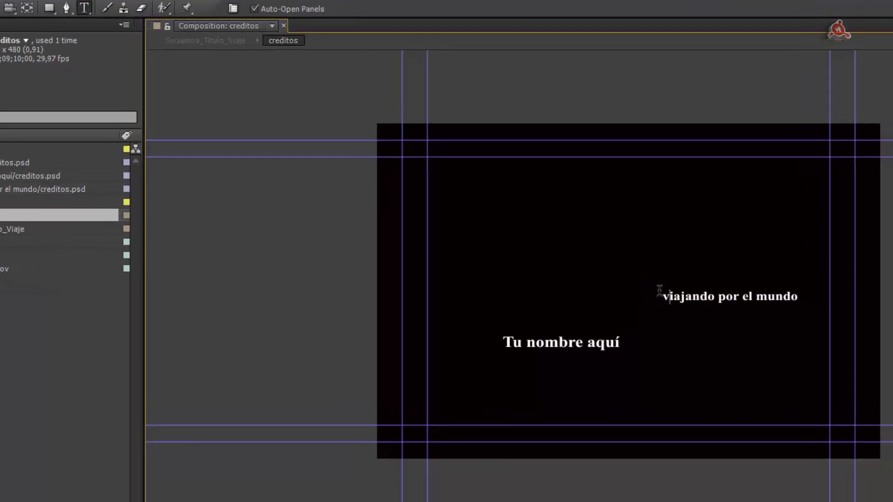
key(shift+Left)
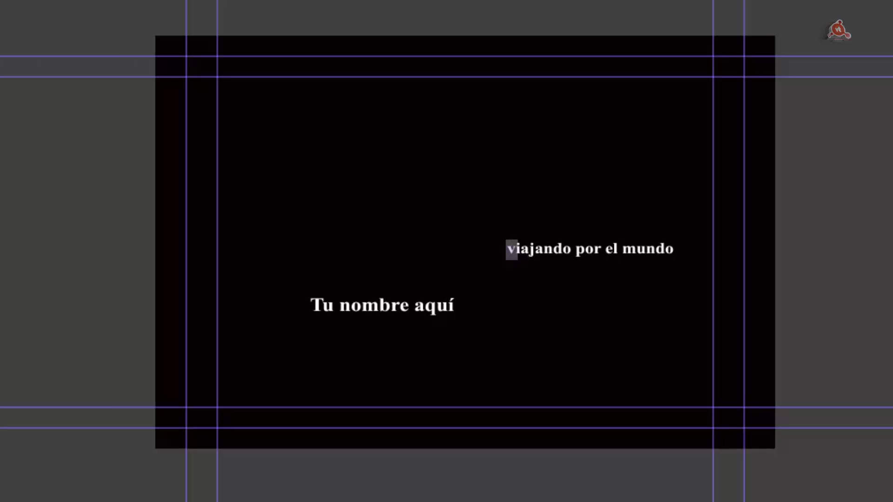
text(V)
key(Right)
key(Right)
key(Right)
key(Right)
key(Right)
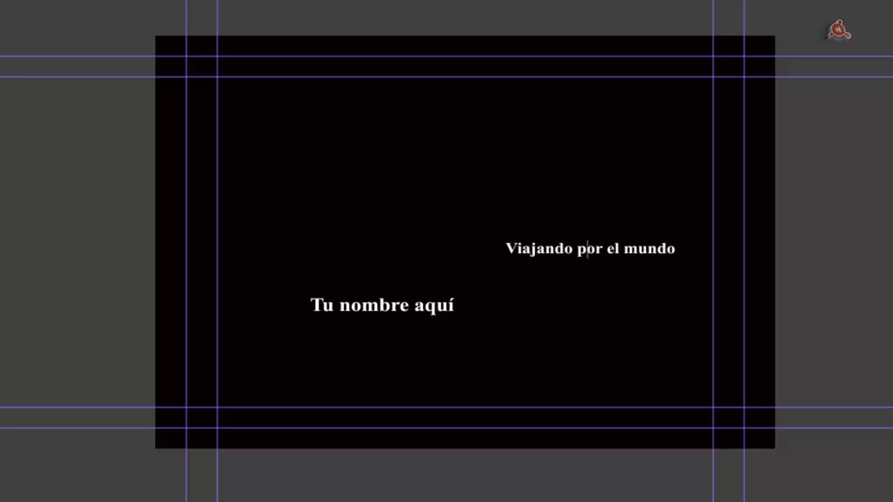
key(Right)
key(Right)
key(Right)
key(Left)
key(alt+Right)
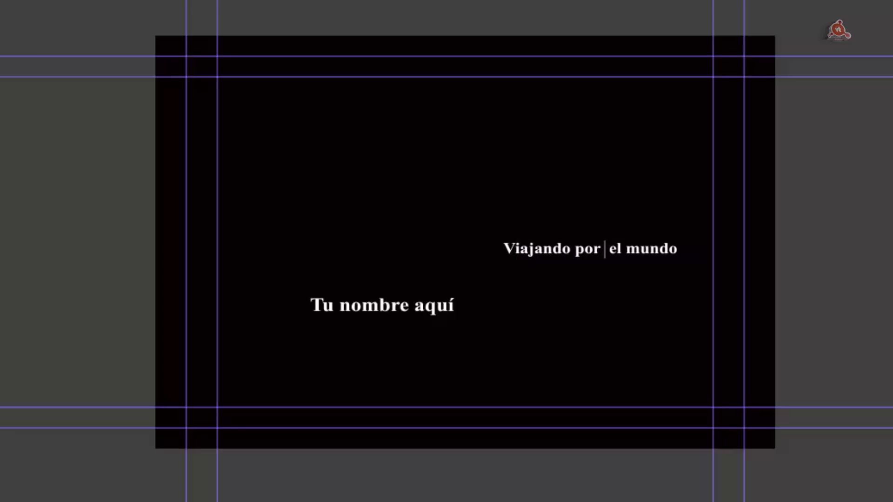
text(todo)
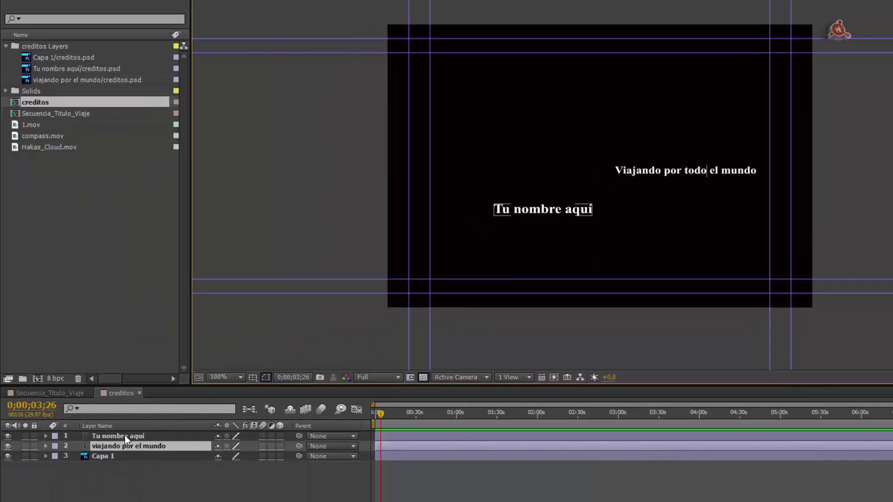
click(125, 435)
click(129, 447)
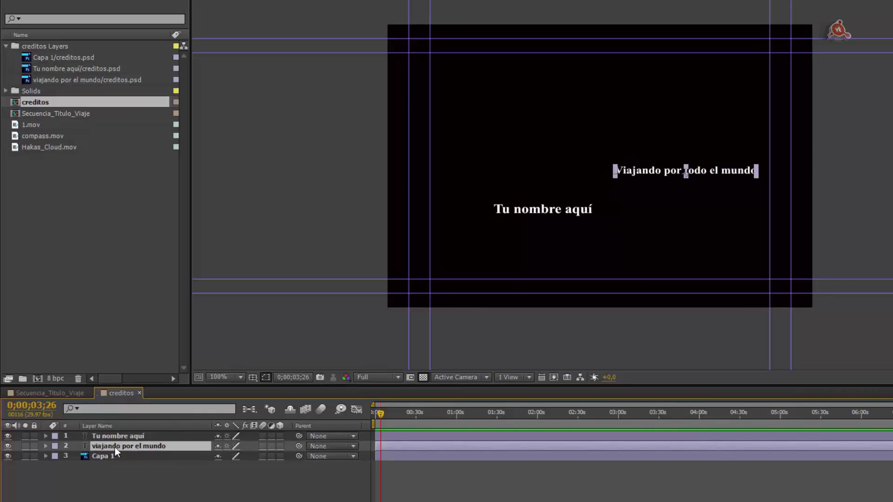
click(135, 436)
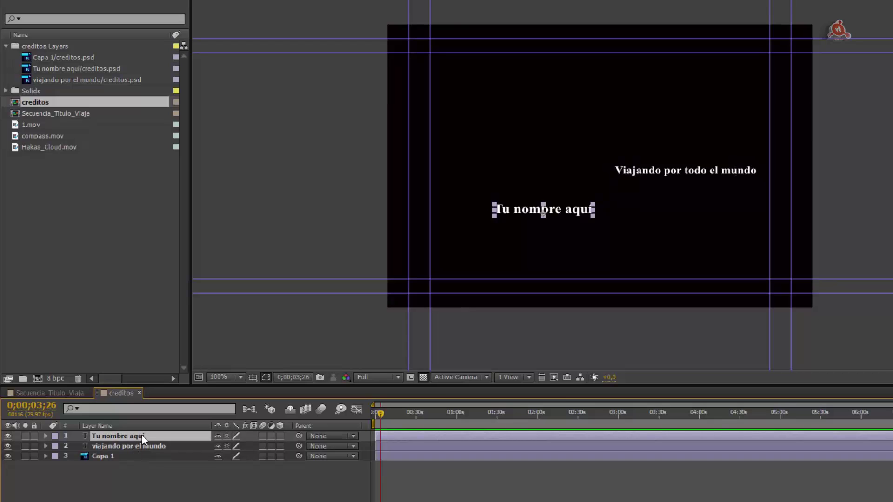
click(119, 448)
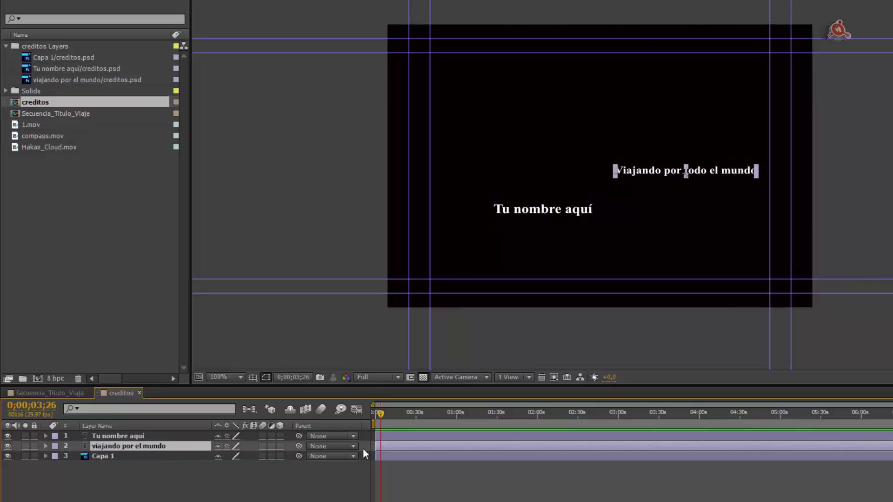
click(120, 437)
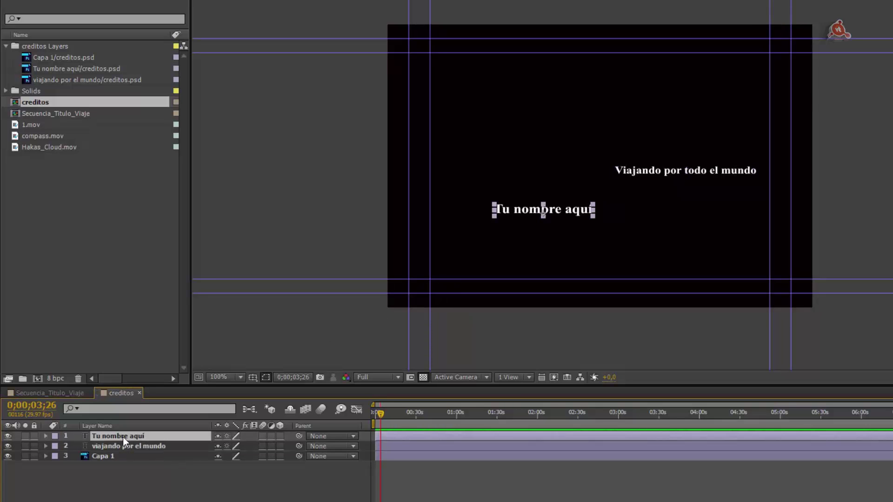
- Select both credit text layers and change their font from Times New Roman to Komika Text
shift+click(113, 448)
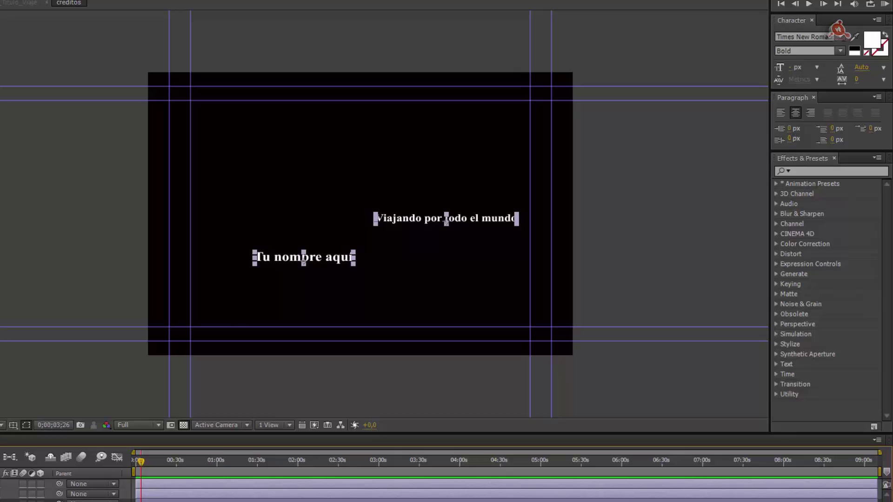
drag(770, 143, 700, 141)
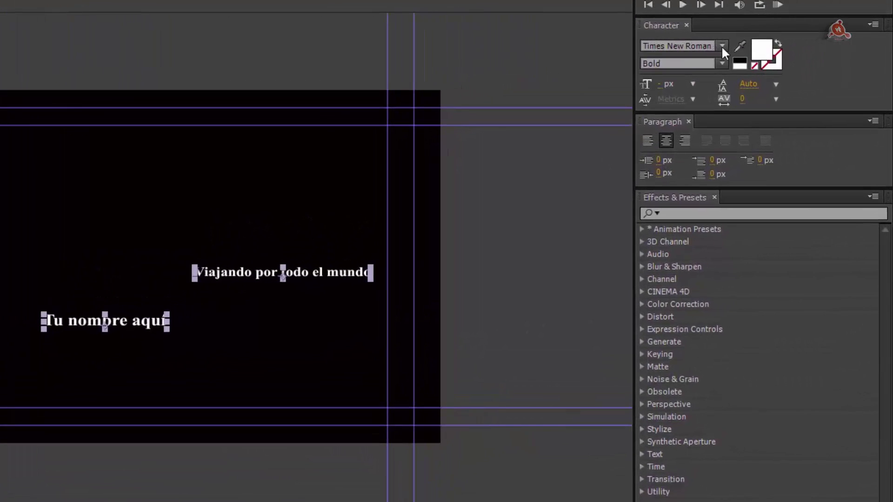
click(722, 46)
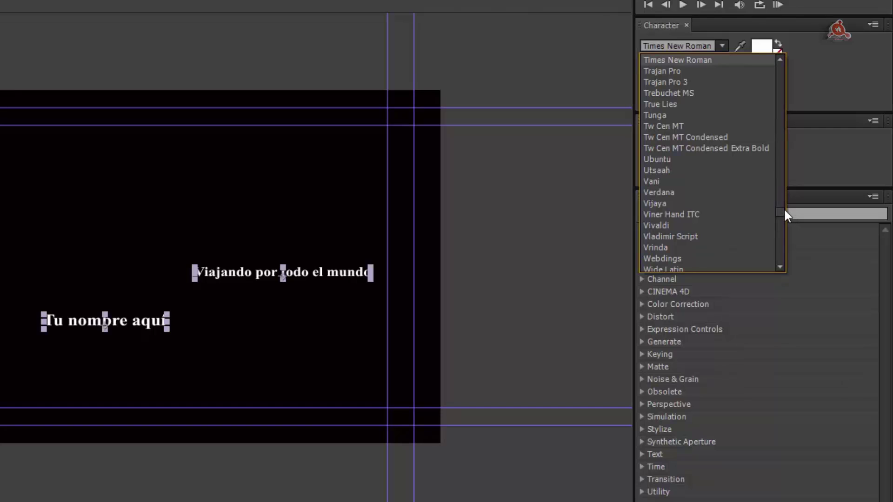
key(Escape)
click(724, 160)
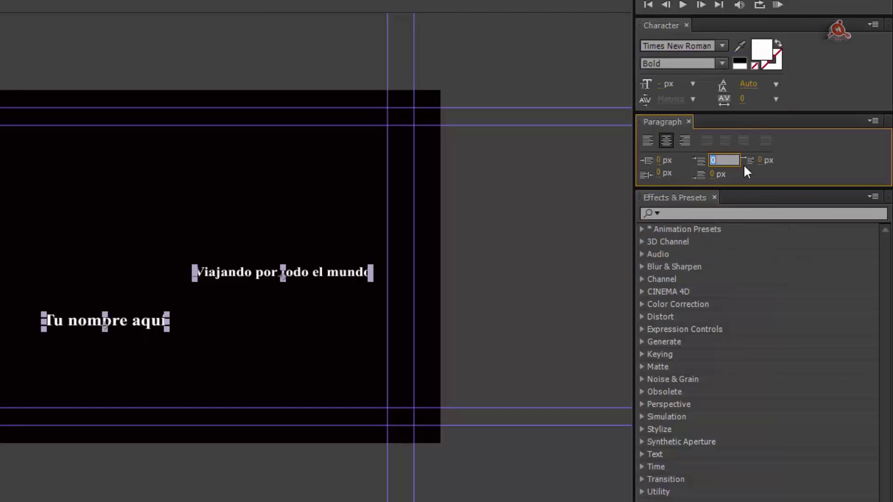
click(722, 45)
click(780, 57)
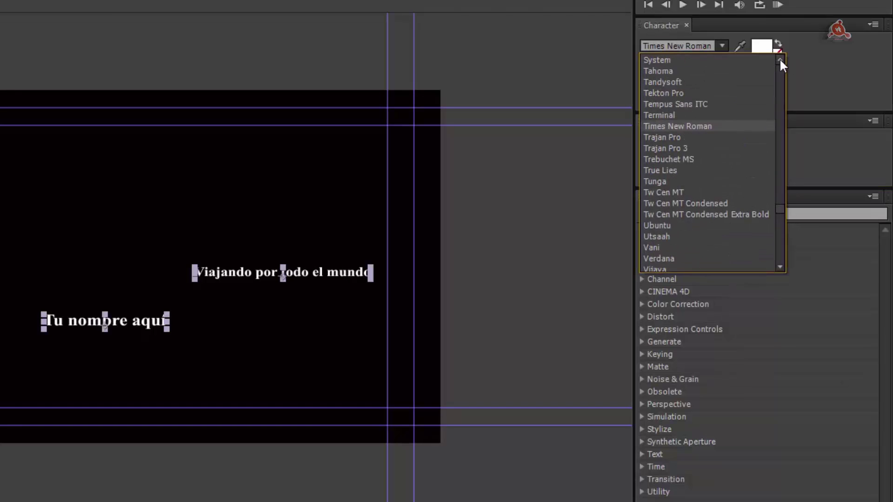
click(779, 58)
drag(781, 195, 782, 170)
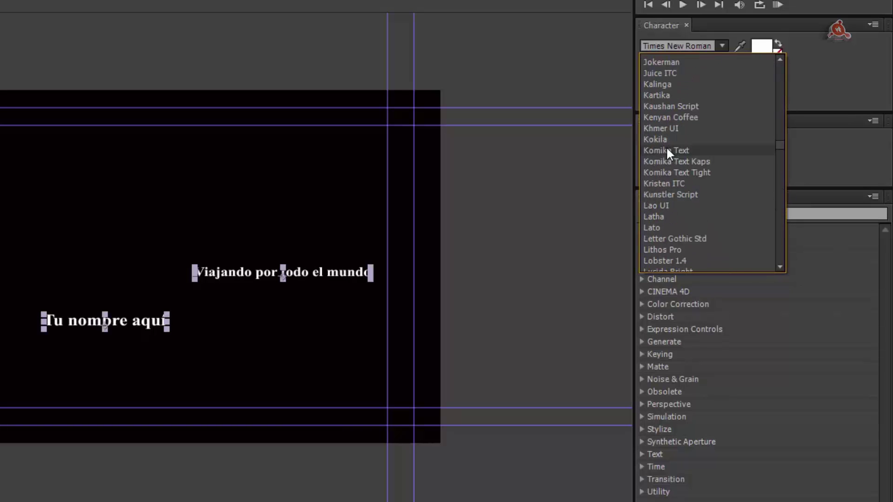
click(669, 147)
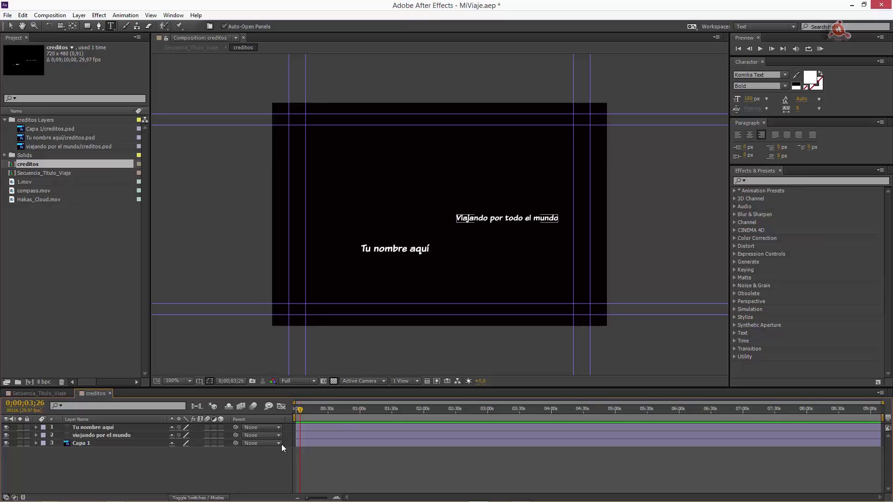
- Give the viajando por el mundo text an olive-green fill, 4E7415
click(281, 445)
key(v)
click(93, 427)
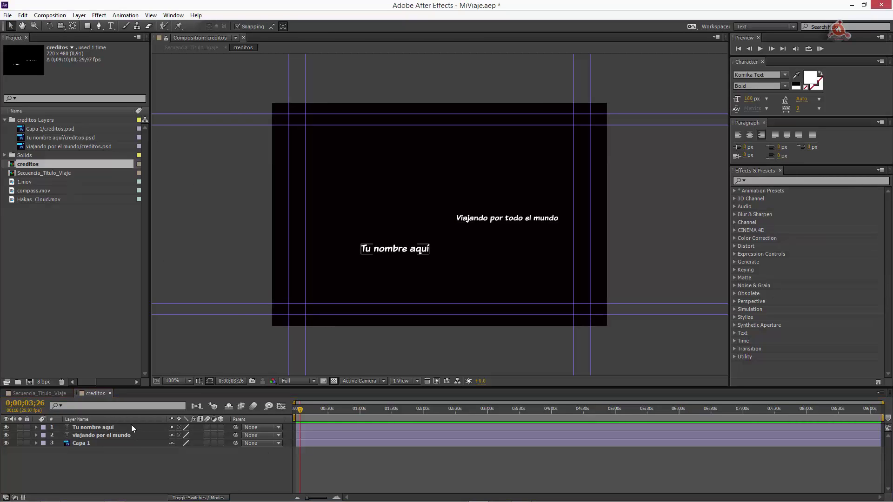
click(113, 435)
click(110, 437)
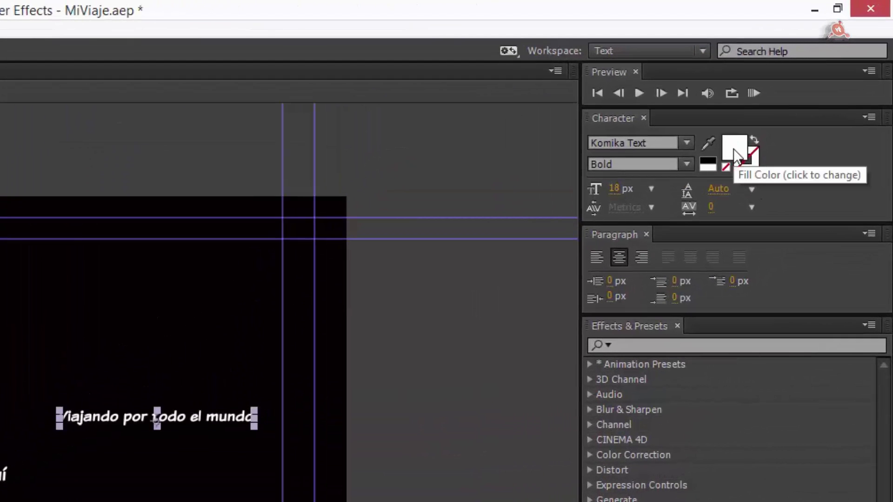
click(734, 156)
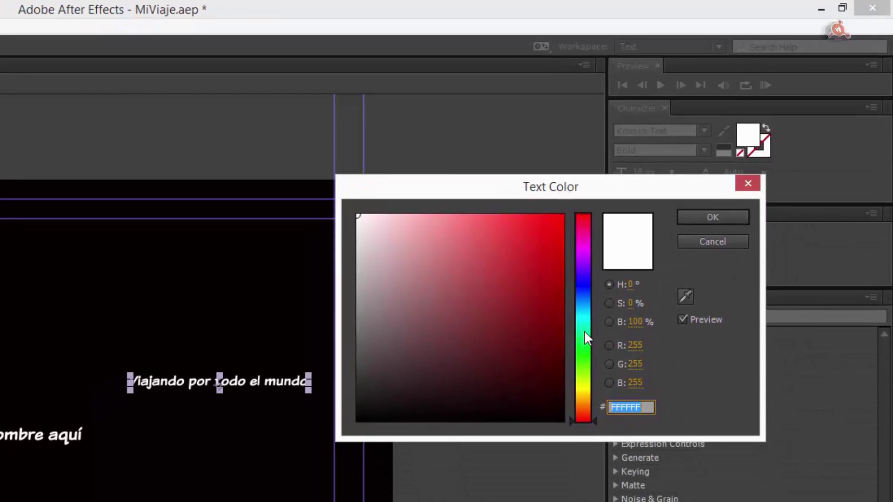
click(584, 331)
mouse_move(560, 286)
mouse_down()
mouse_move(559, 307)
mouse_move(561, 280)
mouse_up()
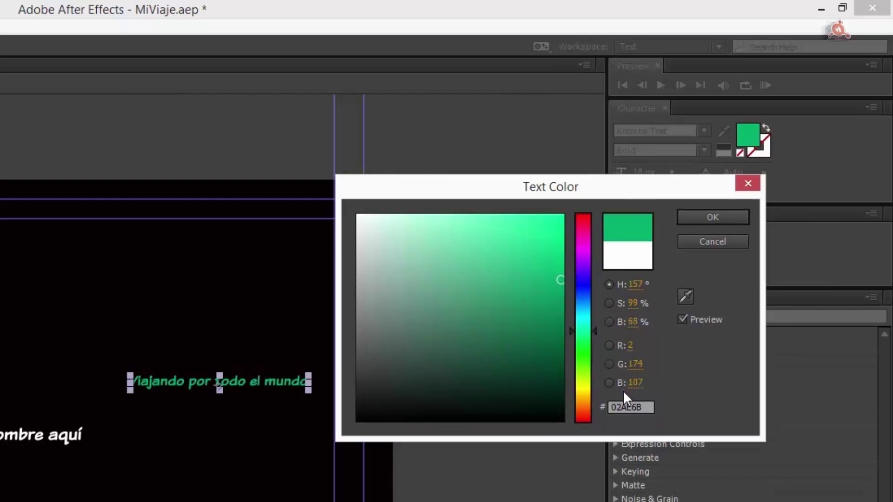
click(583, 373)
click(529, 328)
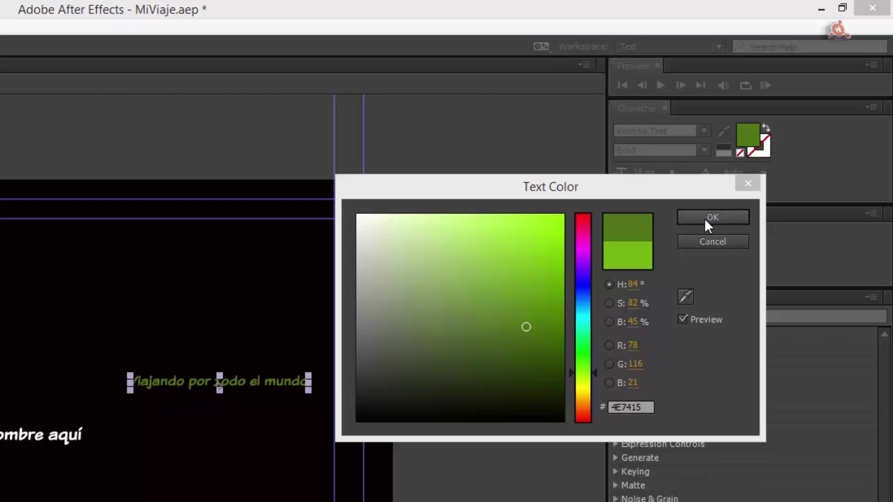
click(723, 219)
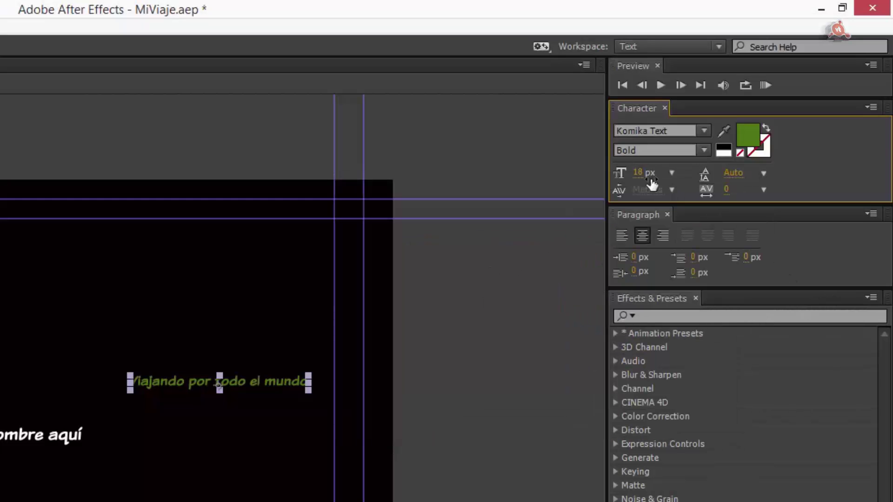
- Increase the green text's font size from 18 px to about 27 px
drag(637, 173, 646, 174)
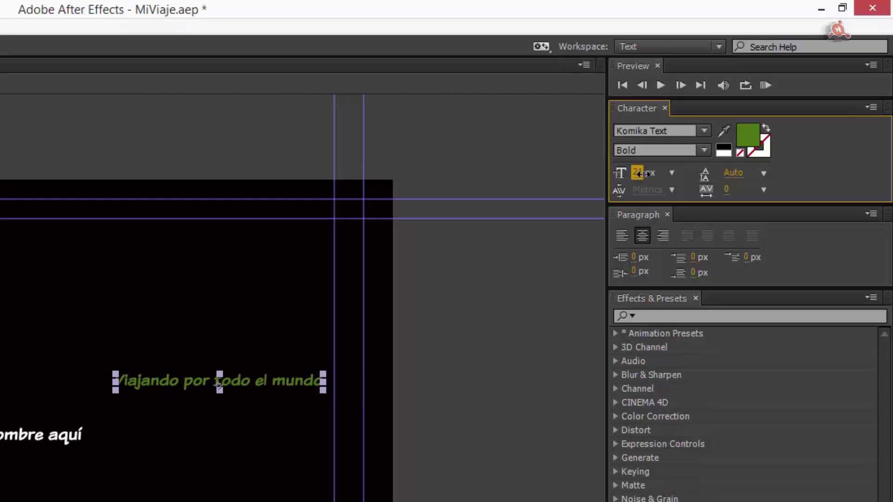
drag(646, 173, 649, 173)
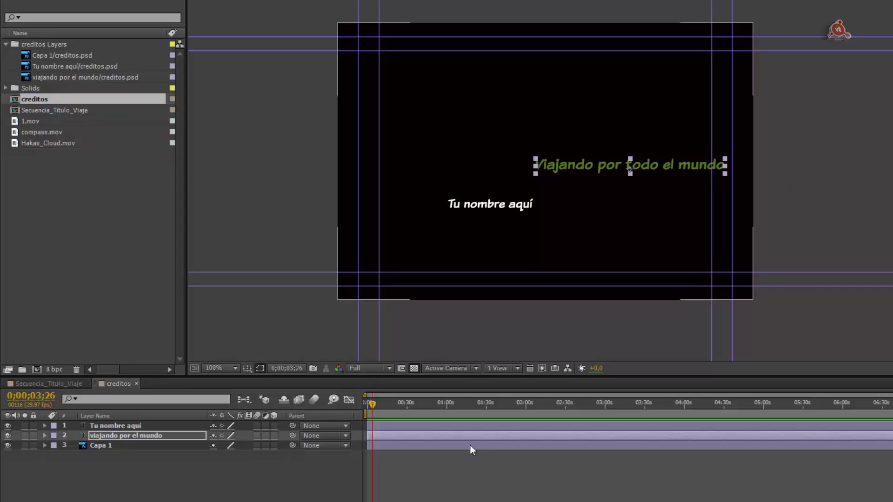
- Move the current time to 0;00;05;00 and zoom the timeline in around it
click(286, 368)
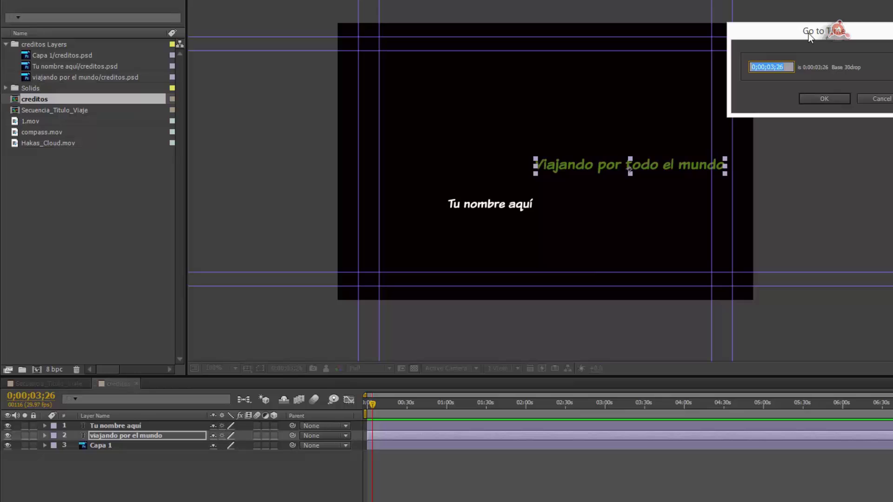
text(5:)
text(00)
key(Return)
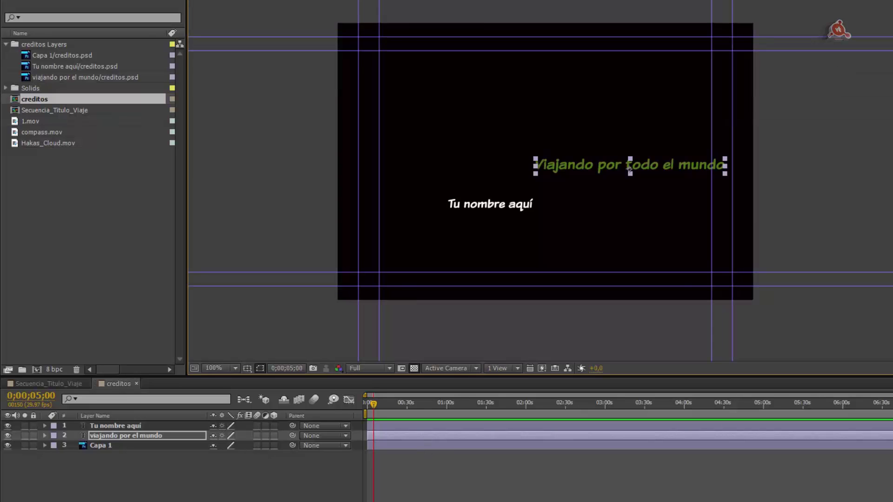
key(equal)
key(equal)
key(equal)
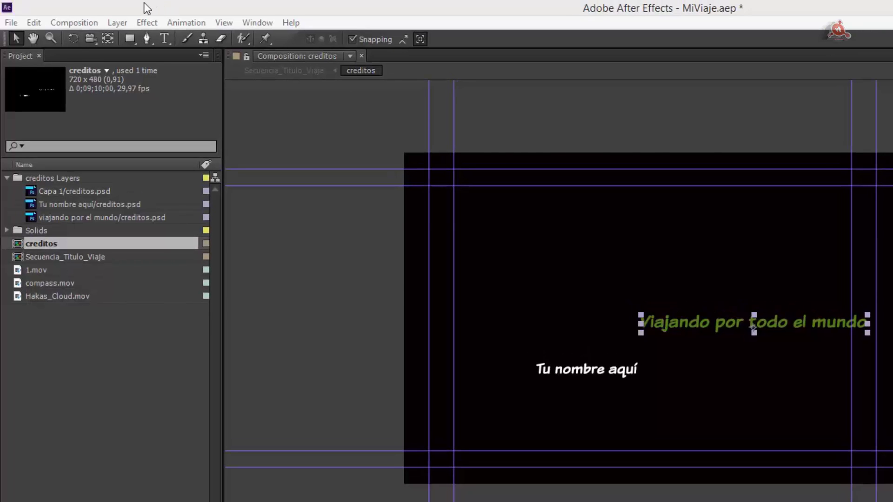
- Use Animation > Browse Presets to open the Presets folder in Adobe Bridge
click(11, 22)
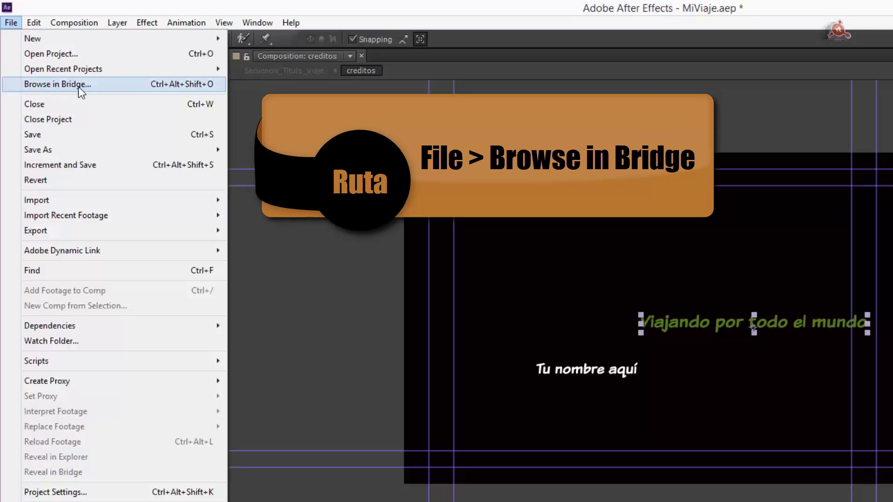
click(95, 84)
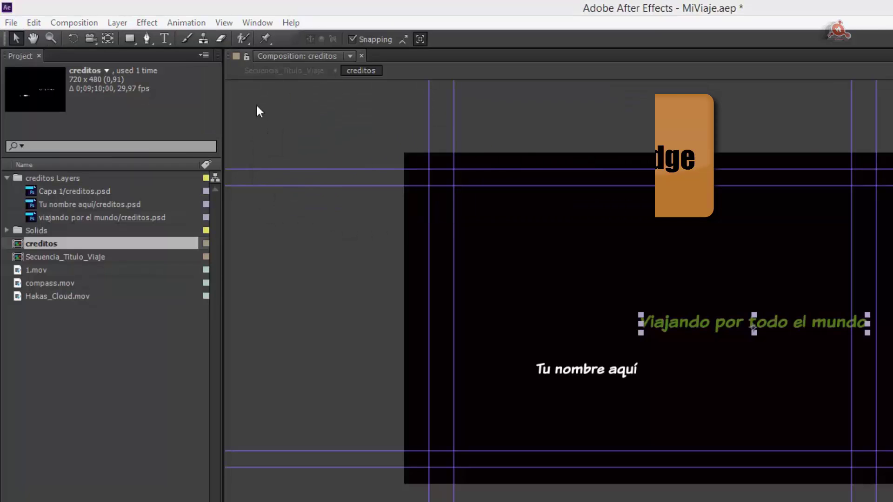
click(188, 23)
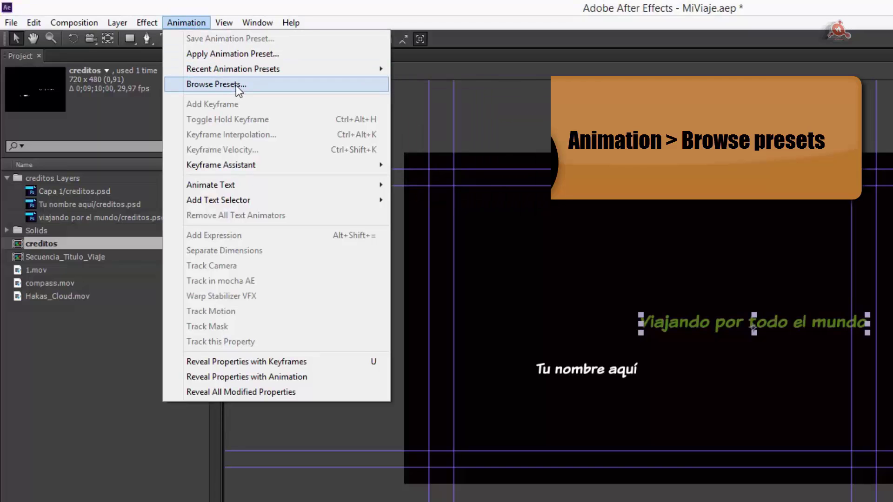
click(223, 85)
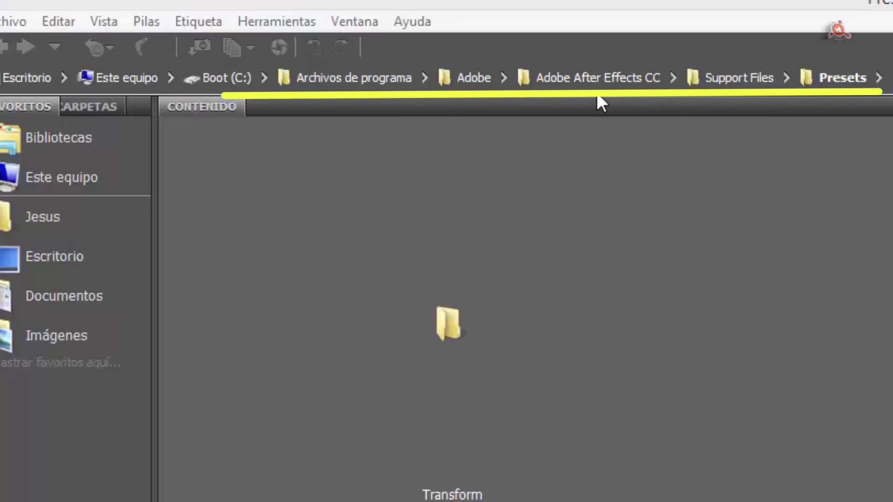
- In Bridge, open Text > Animate In and choose the Fade Up Characters preset
click(456, 218)
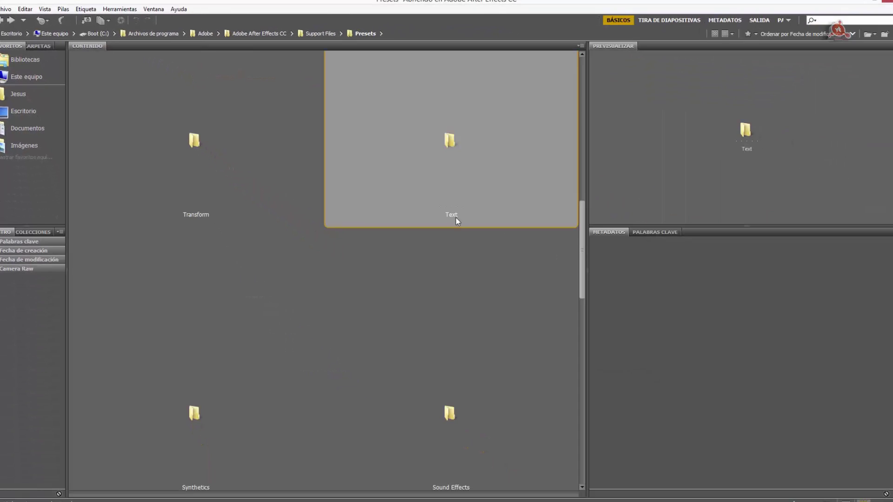
double_click(456, 219)
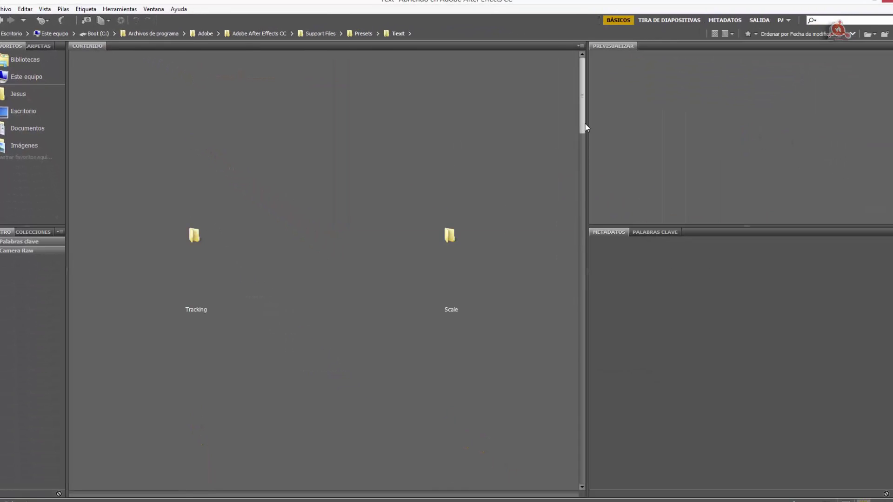
drag(583, 123, 582, 157)
scroll(456, 185, down, 10)
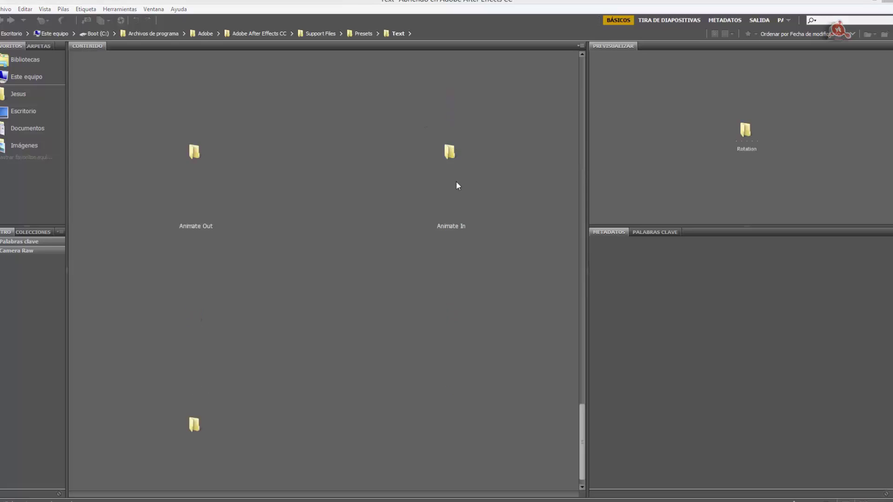
double_click(451, 227)
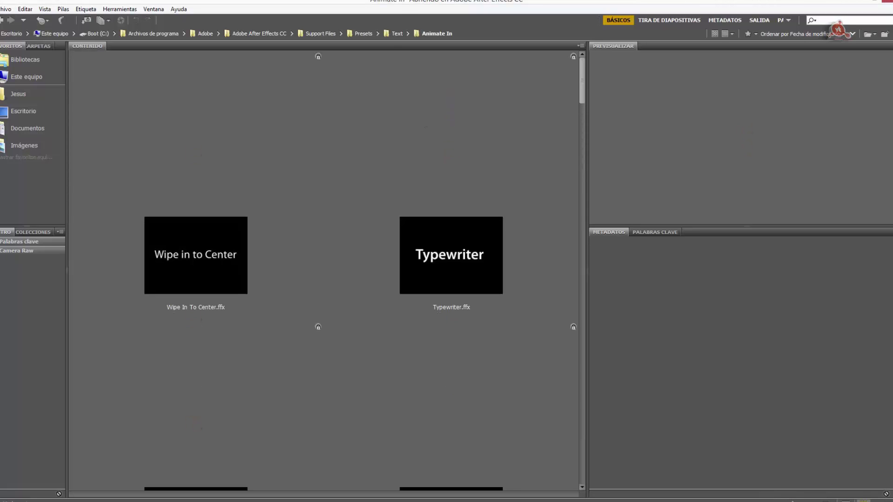
key(ctrl+minus)
key(ctrl+minus)
key(ctrl+minus)
key(ctrl+minus)
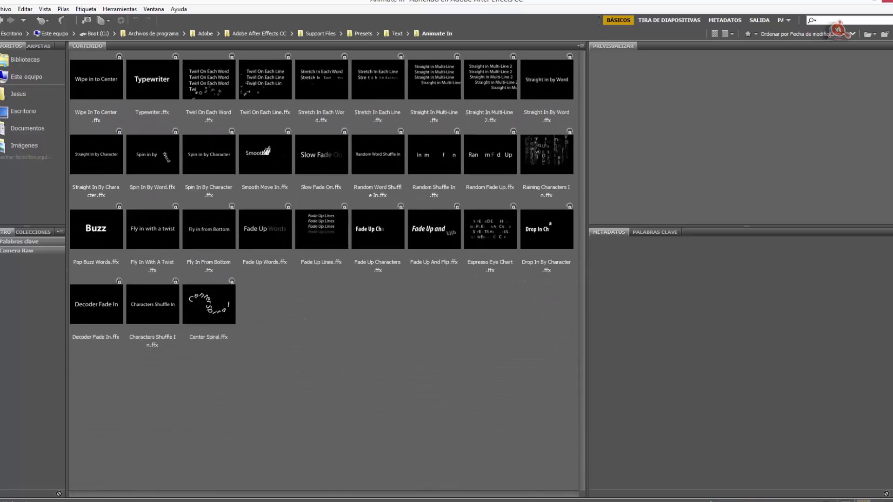
key(ctrl+plus)
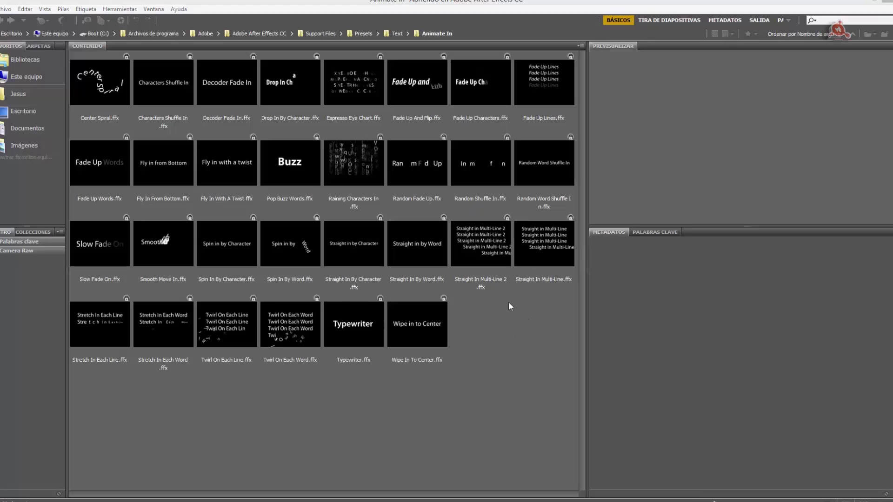
click(480, 94)
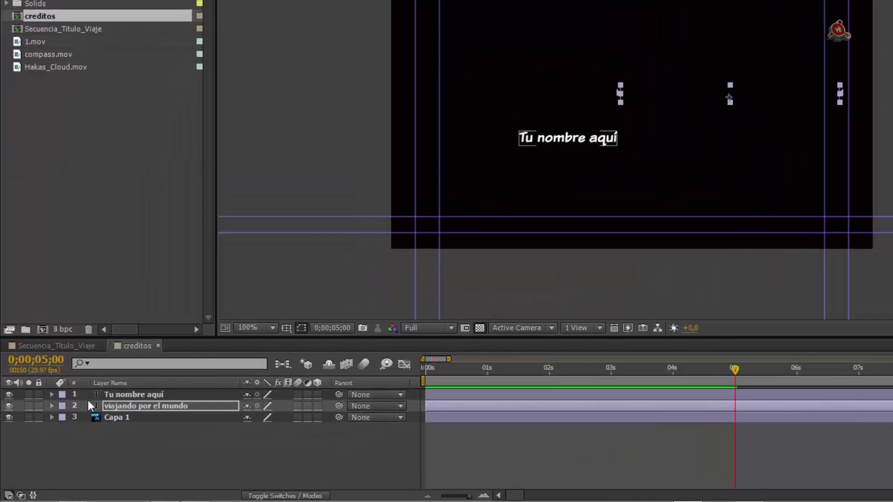
- Show the 'viajando por el mundo' layer's Start keyframes at 5 s and 7 s in an enlarged timeline
click(116, 405)
key(Return)
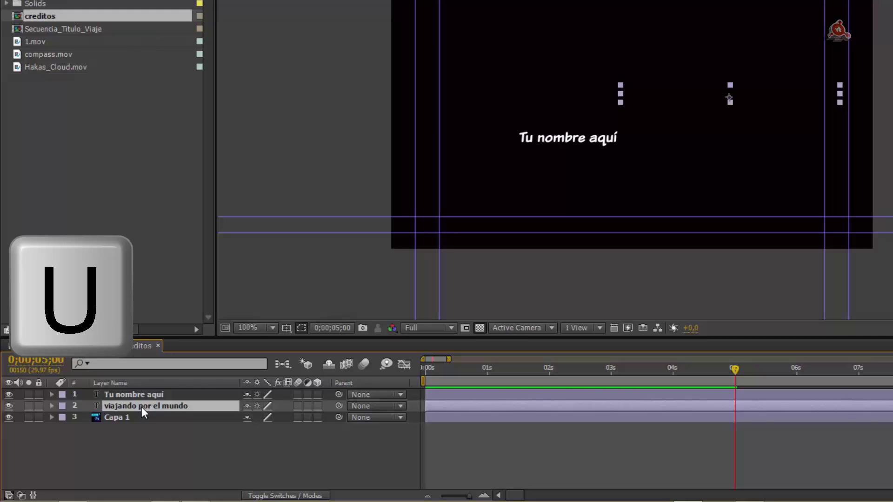
key(u)
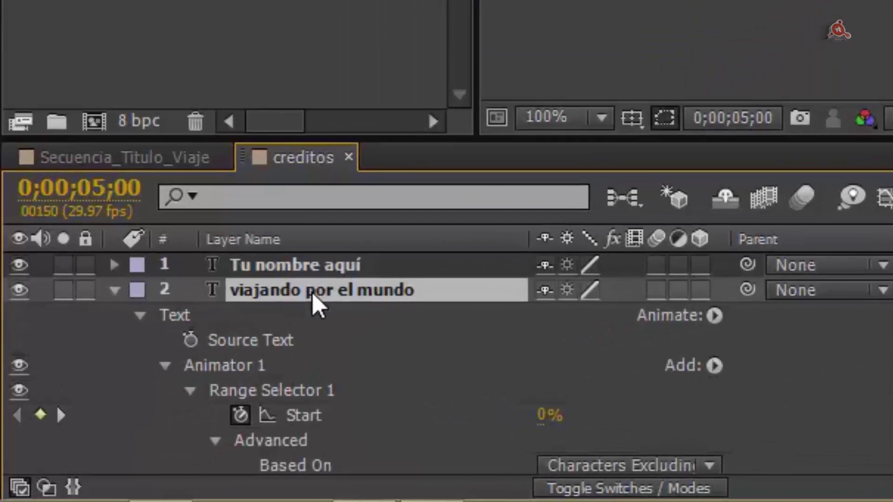
scroll(343, 284, down, 3)
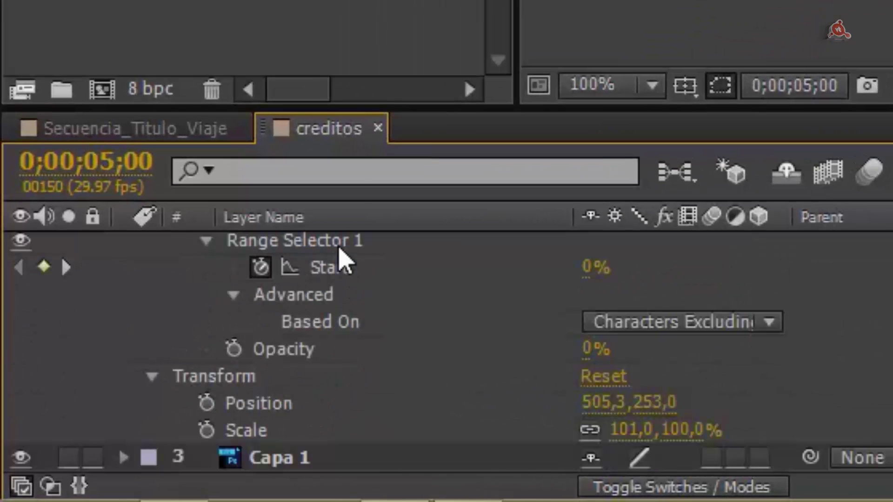
drag(393, 101, 393, 18)
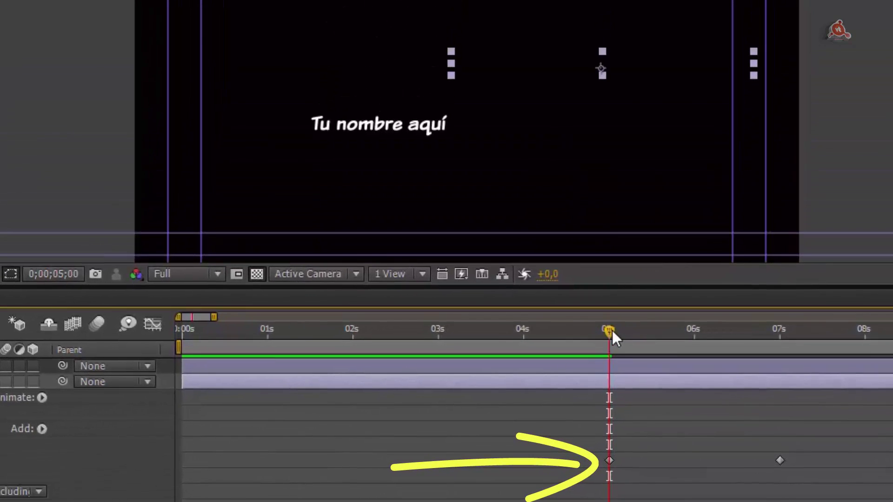
- Move the subtitle's ending Start keyframe from 7 s to exactly 6 s
mouse_move(612, 331)
mouse_down()
mouse_move(773, 332)
mouse_move(677, 333)
mouse_move(759, 324)
mouse_move(609, 331)
mouse_up()
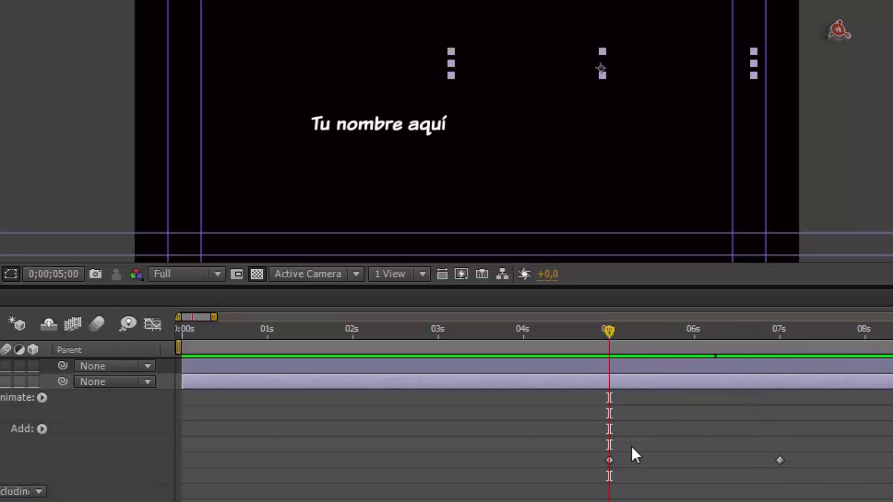
click(780, 461)
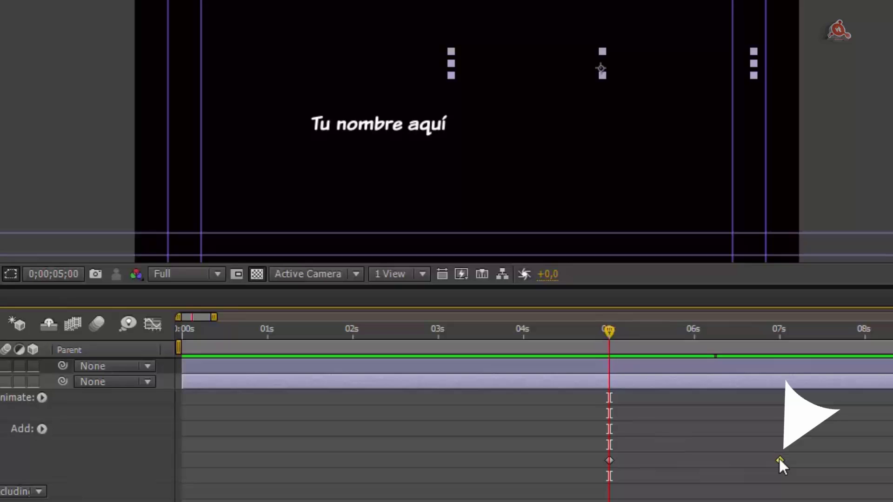
drag(780, 461, 699, 461)
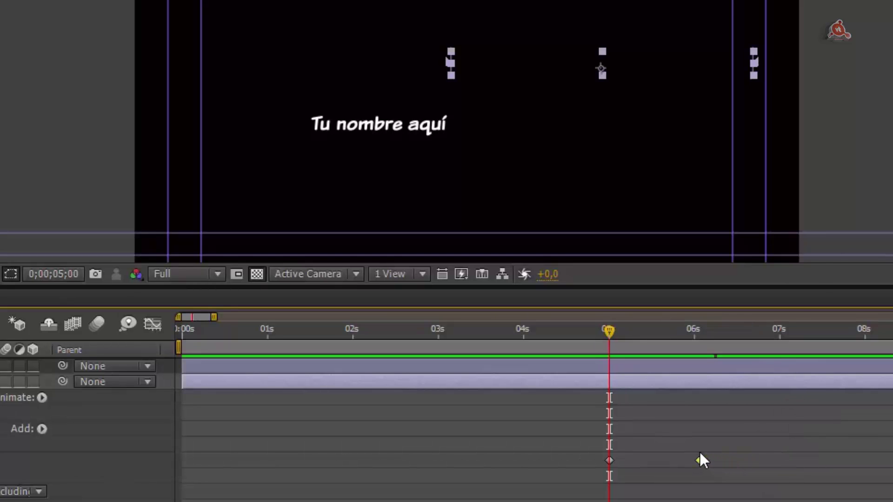
mouse_move(610, 335)
mouse_down()
mouse_move(698, 341)
mouse_move(694, 333)
mouse_up()
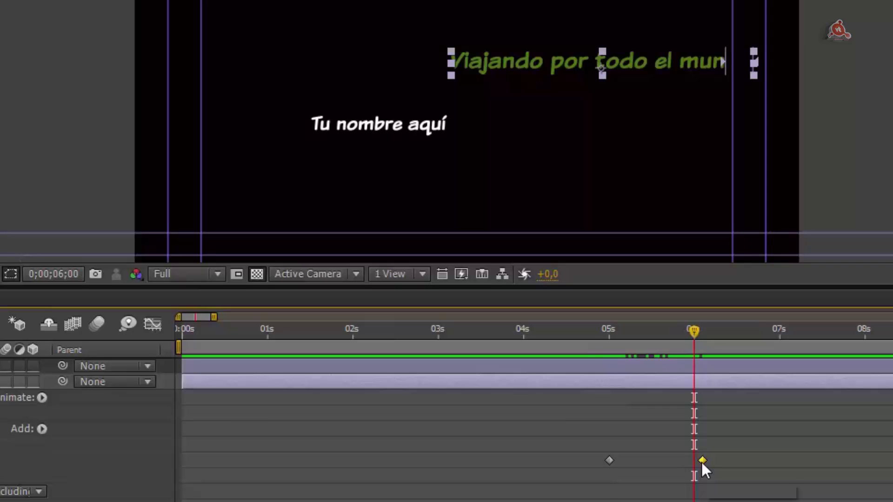
drag(702, 461, 694, 461)
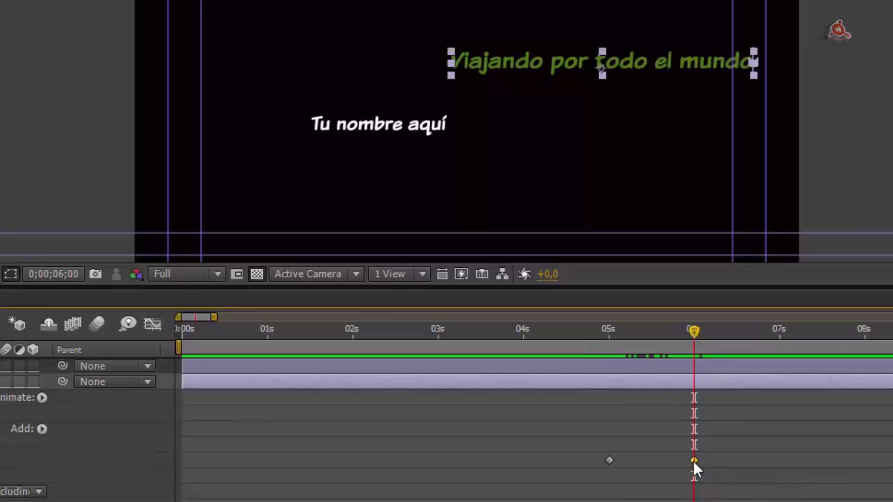
mouse_move(696, 332)
mouse_down()
mouse_move(605, 359)
mouse_move(690, 349)
mouse_up()
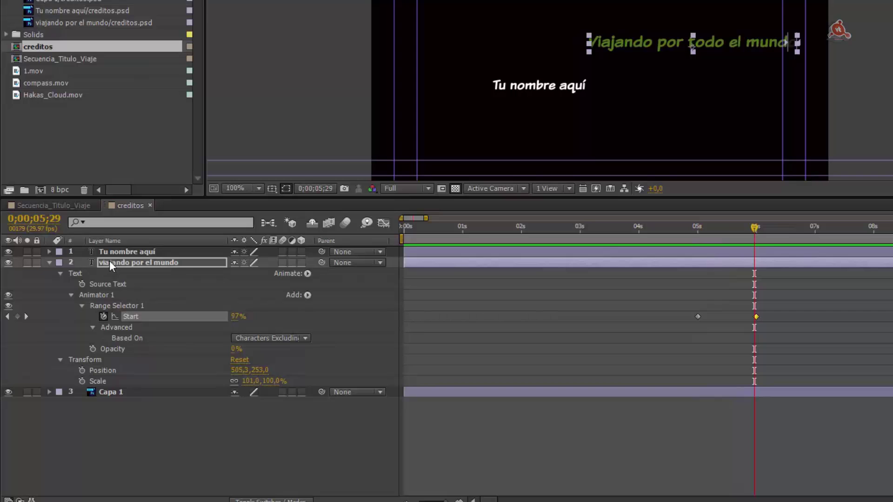
- Hide the 'viajando por el mundo' layer's keyframed properties using U
click(112, 263)
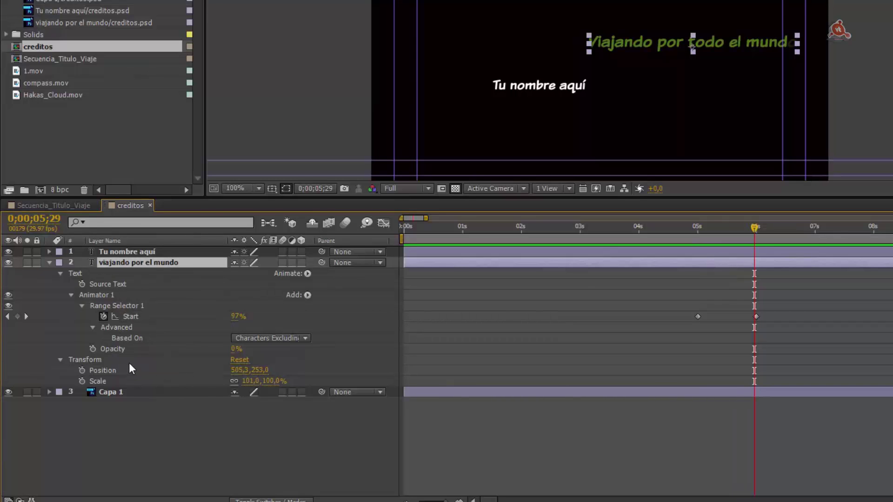
key(u)
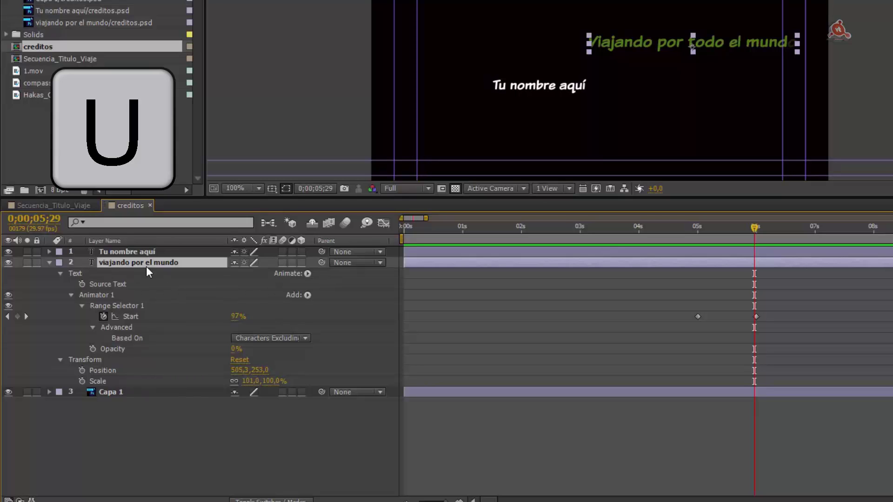
key(u)
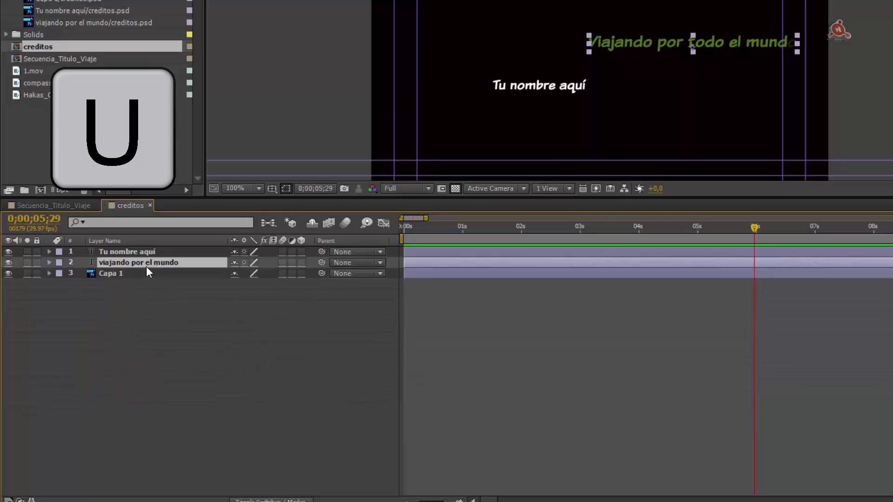